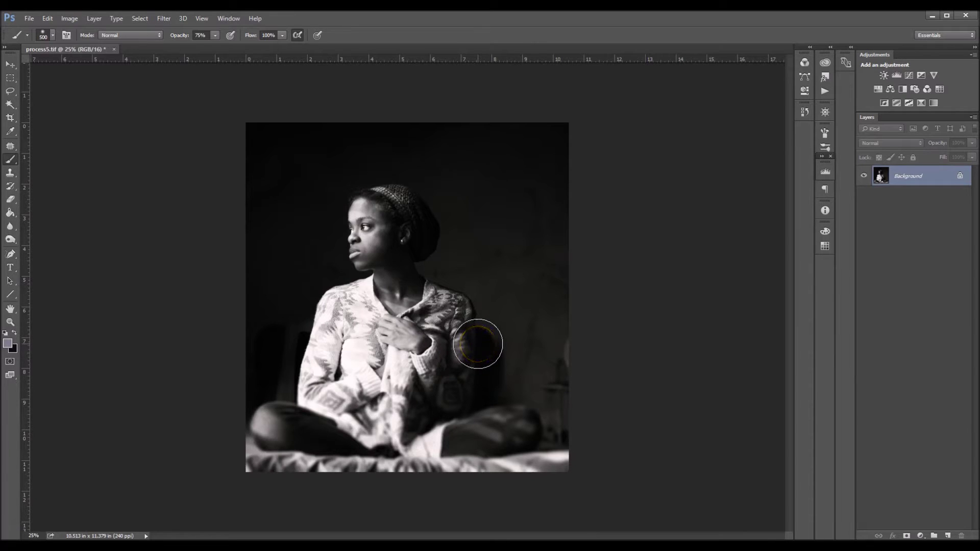
Crop the portrait outward to the right, widening the canvas to 16.113 x 11.379 in
key("ctrl+plus")
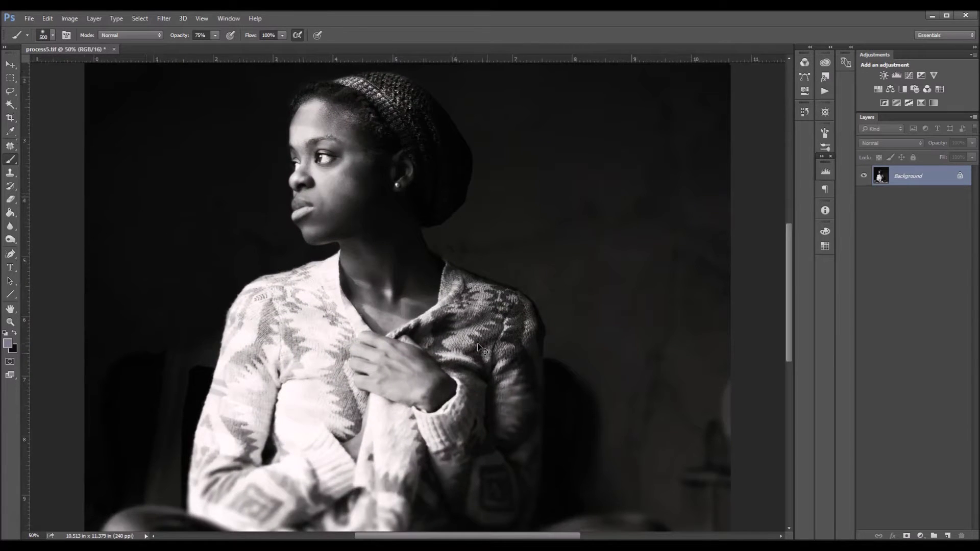
key("ctrl+minus")
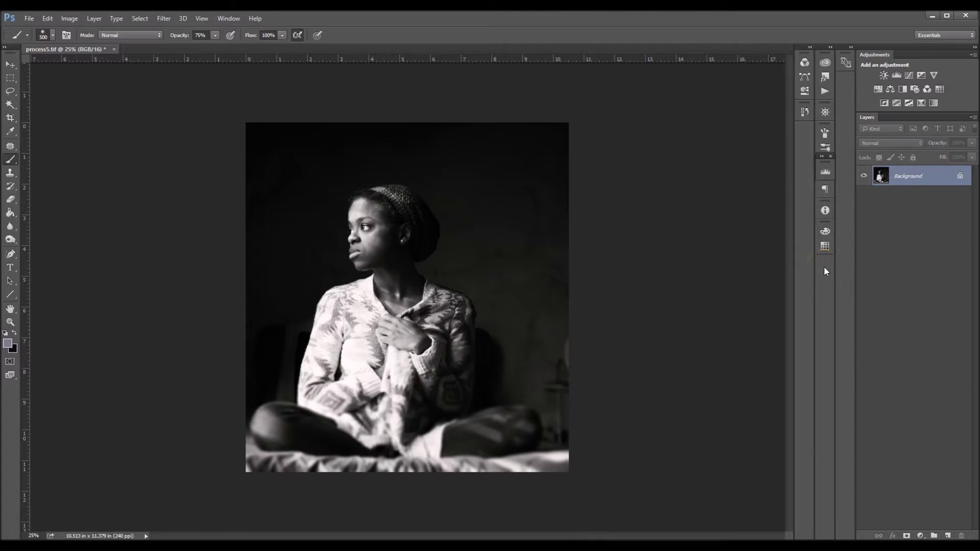
left_click(10, 118)
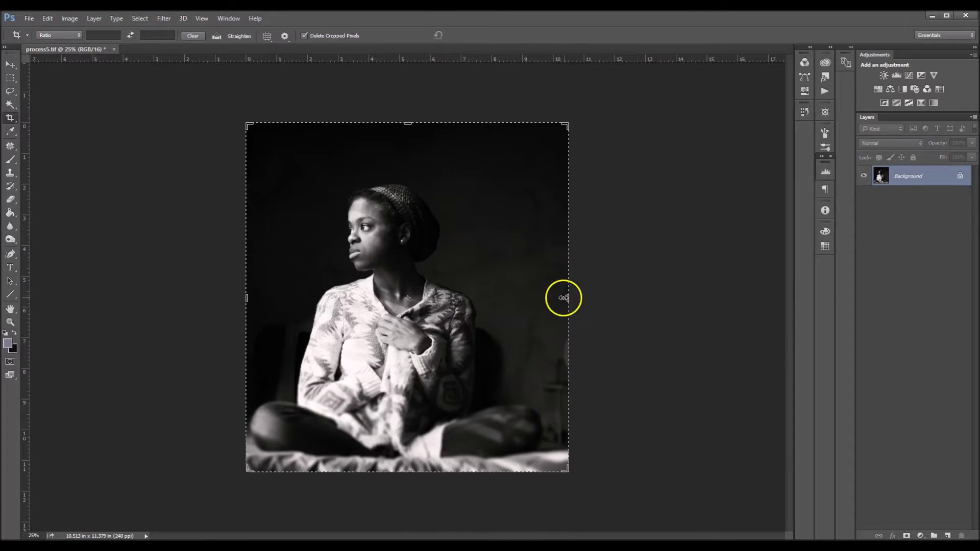
left_click_drag(567, 297, 654, 307)
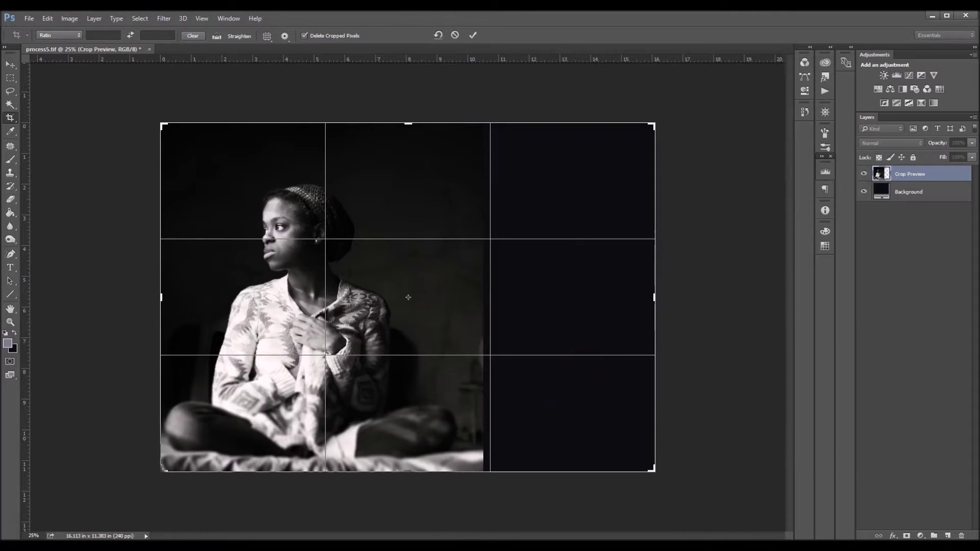
left_click(474, 37)
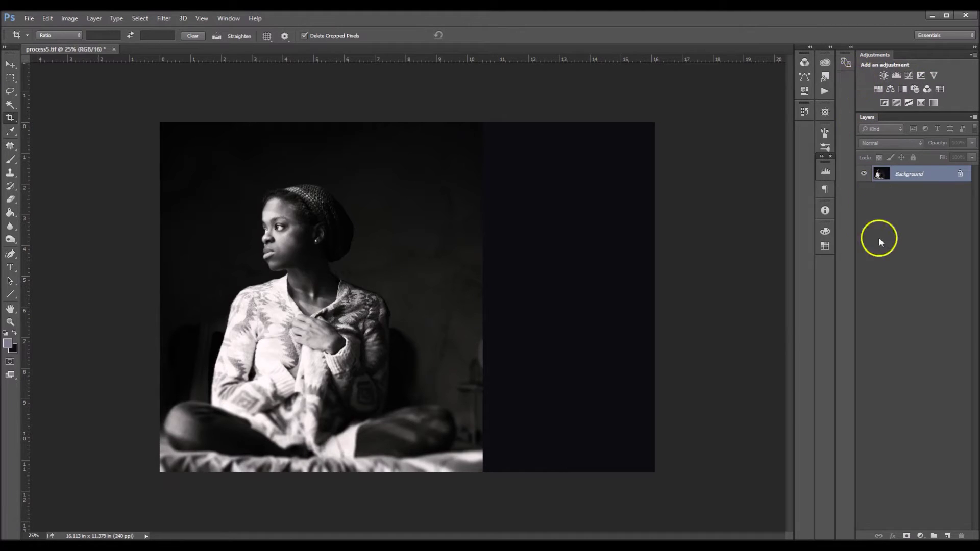
Add a Gradient Fill layer and set the gradient's left colour stop to black (000000)
left_click(921, 535)
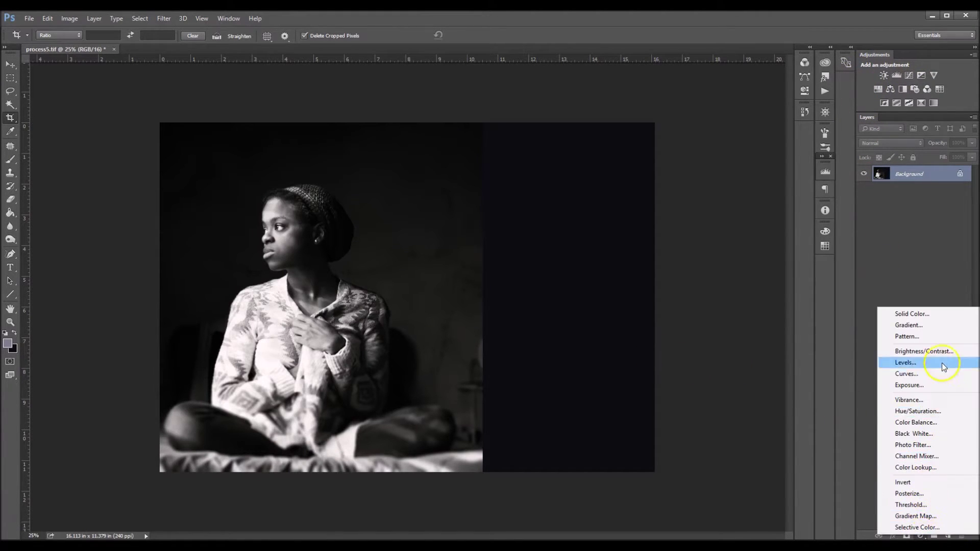
left_click(938, 324)
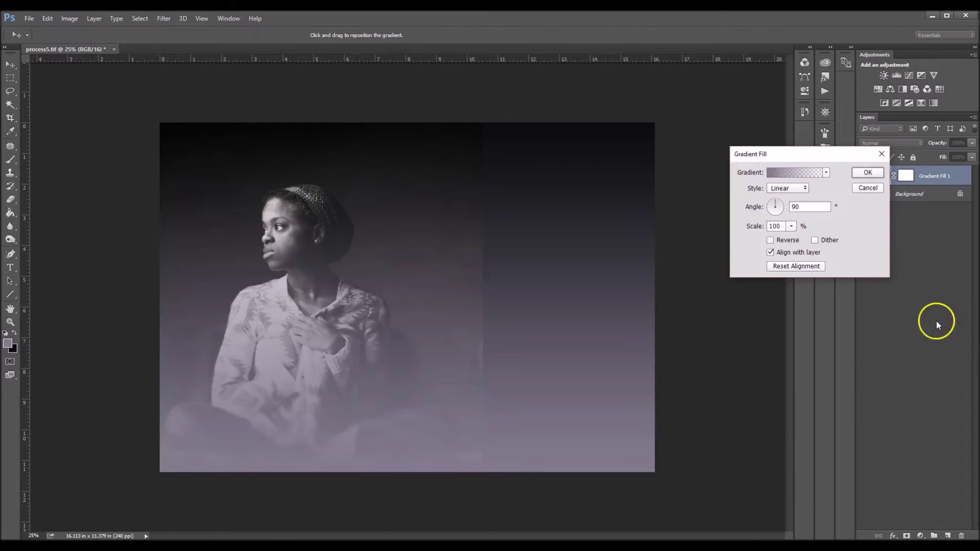
left_click(771, 173)
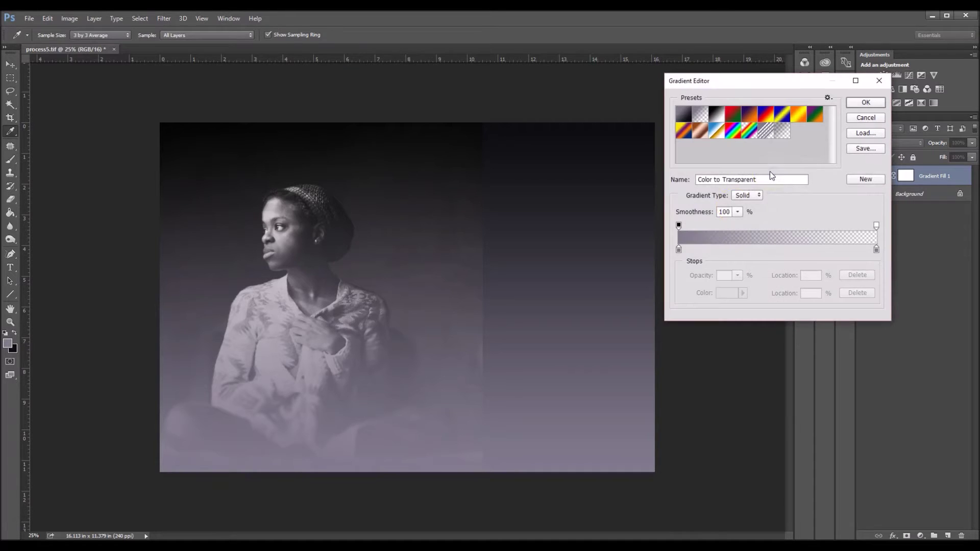
left_click(679, 250)
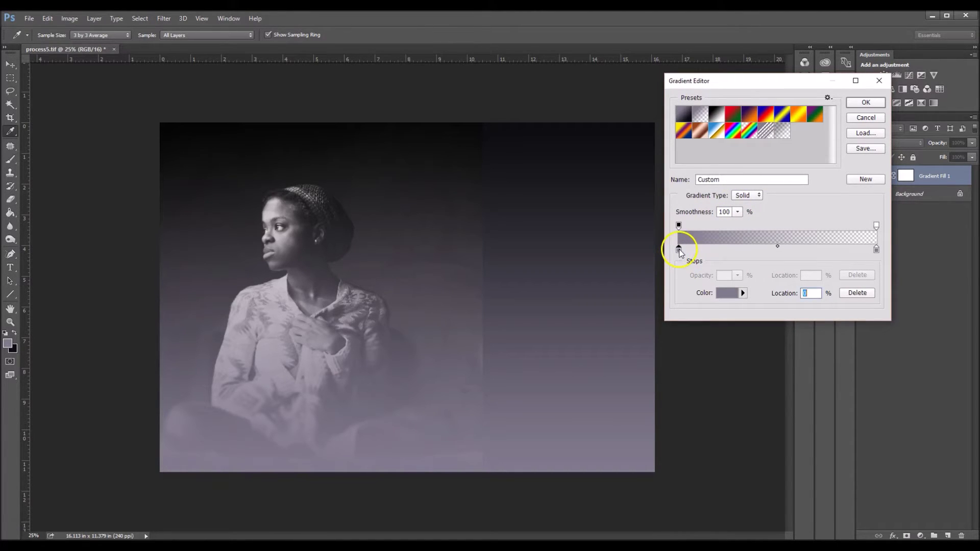
double_click(679, 251)
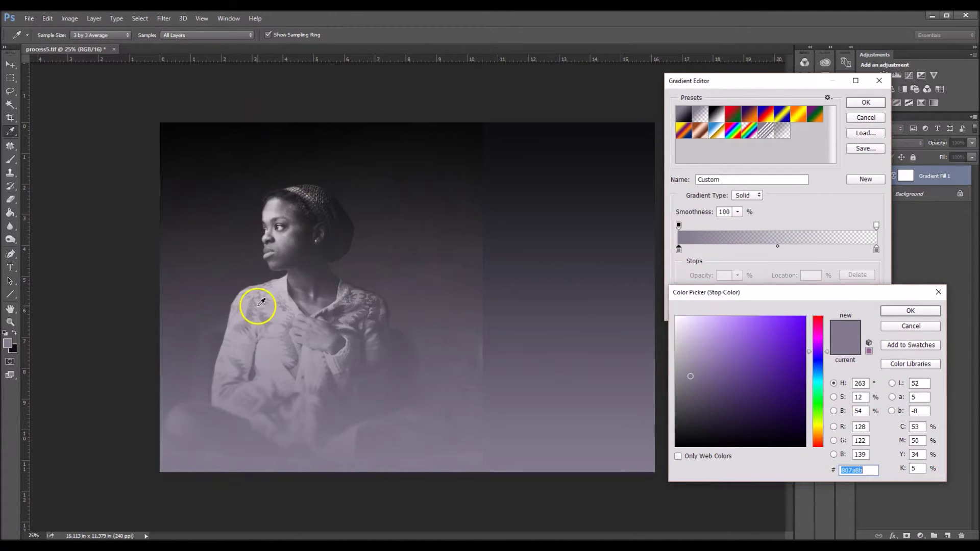
left_click(170, 121)
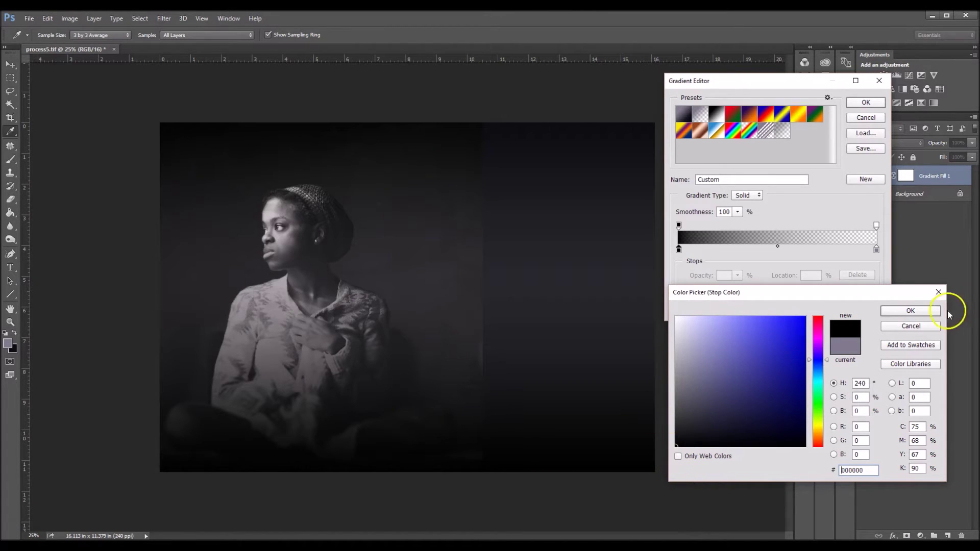
left_click(933, 313)
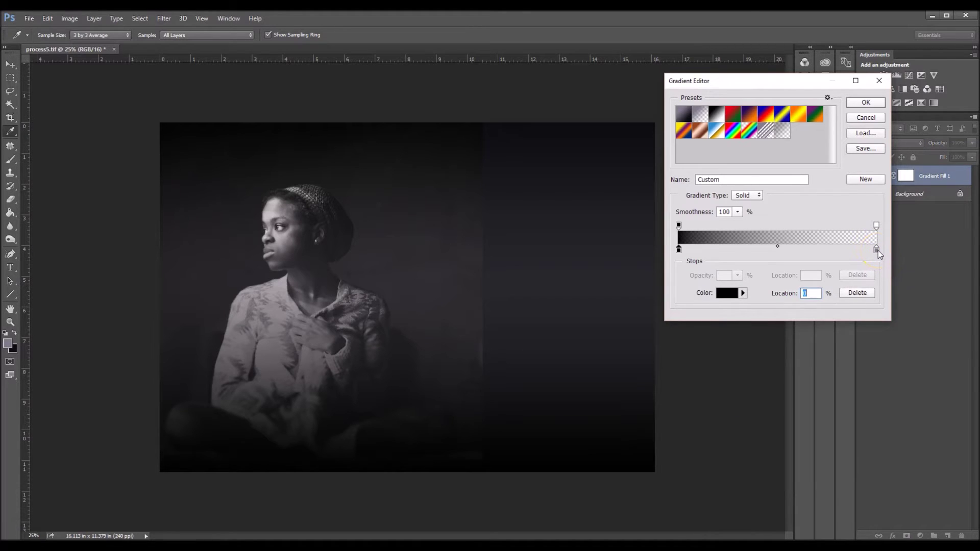
Set the gradient's right stop to near-black #151414 and accept the edited gradient
double_click(878, 250)
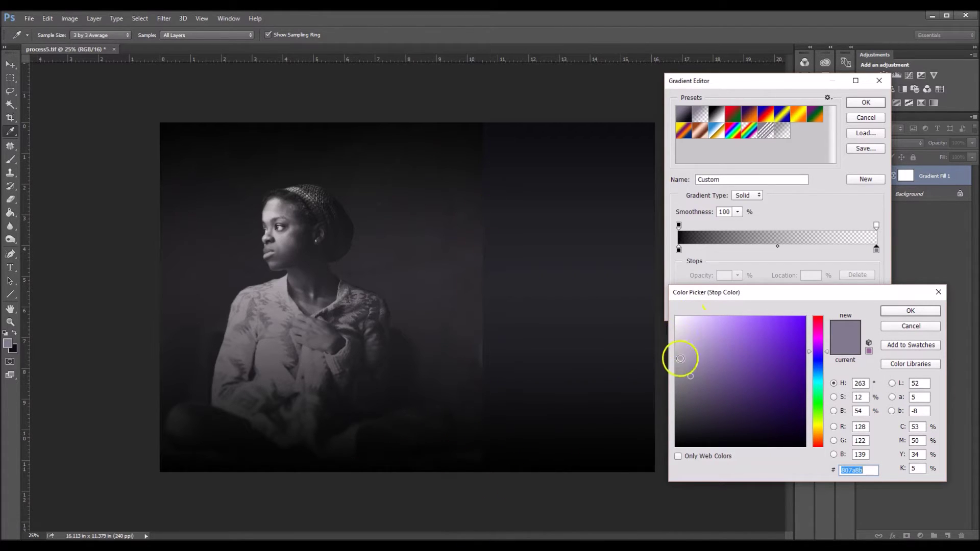
left_click_drag(667, 393, 660, 416)
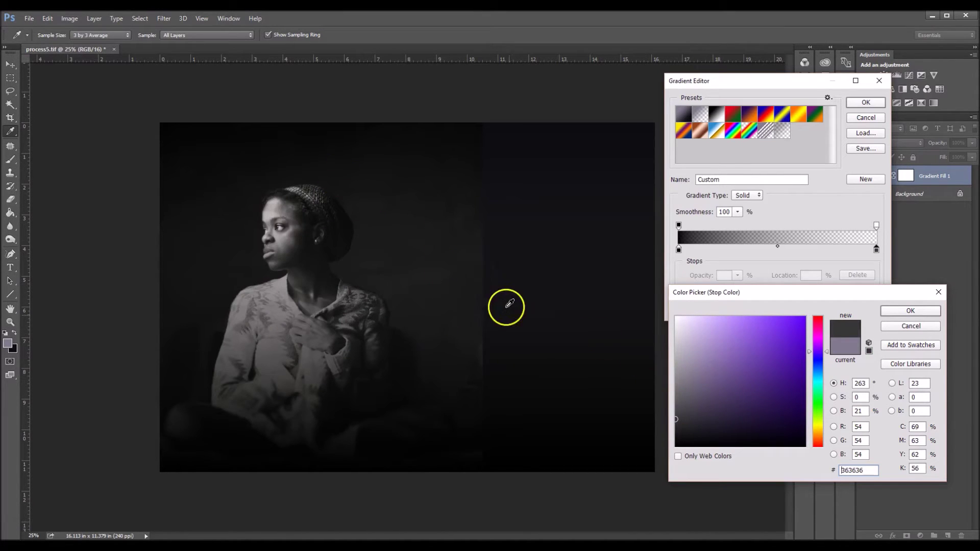
left_click(431, 225)
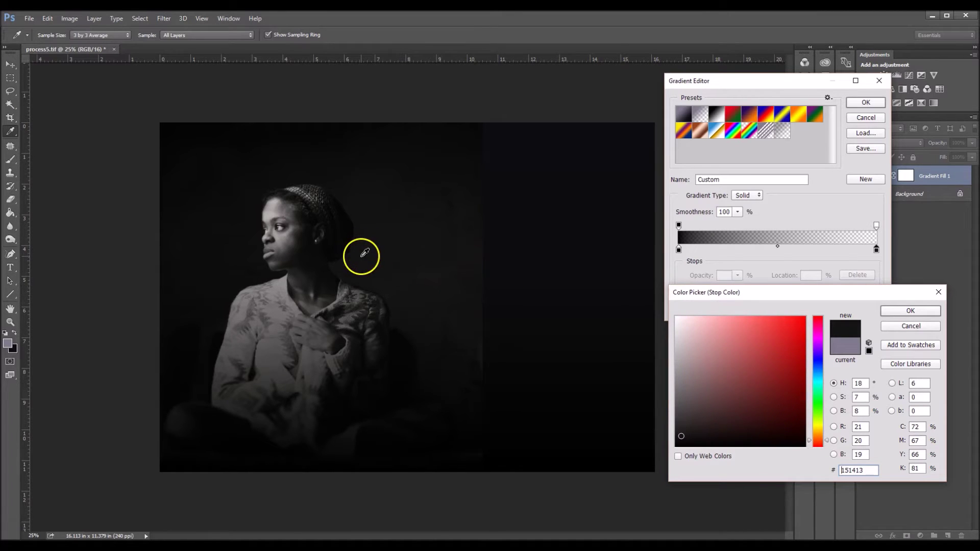
left_click_drag(364, 253, 480, 250)
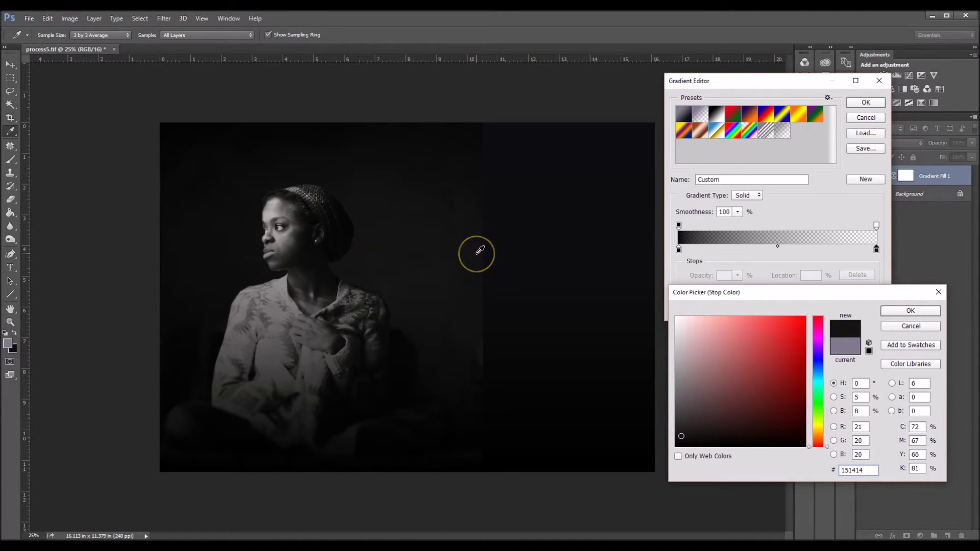
left_click(908, 311)
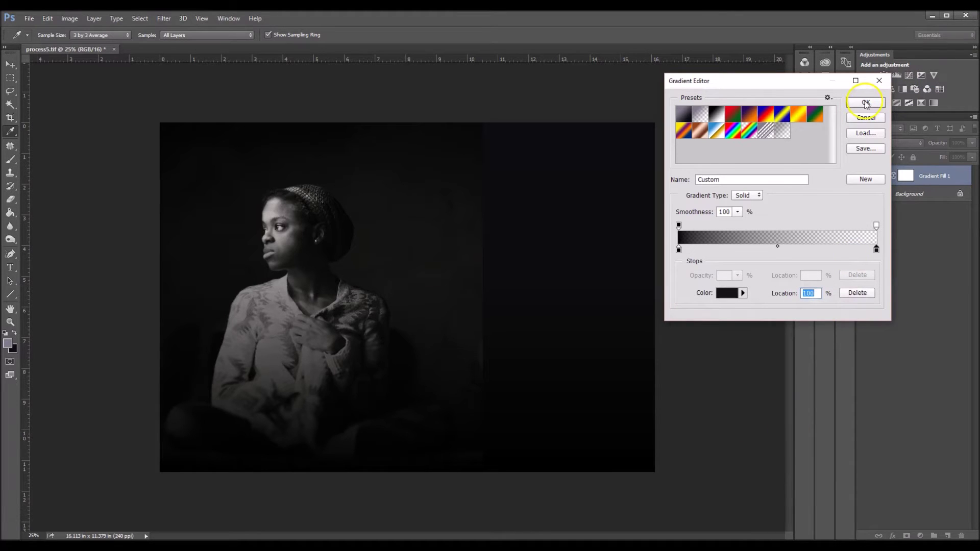
left_click(866, 102)
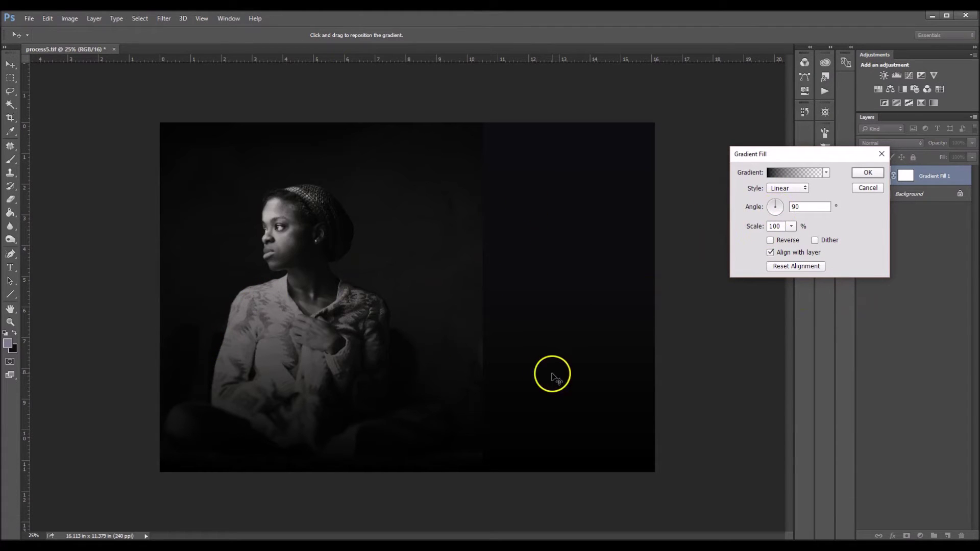
Angle the gradient fill to 158.96°, shift it over the lower-left figure, and apply it
left_click(830, 206)
left_click(773, 201)
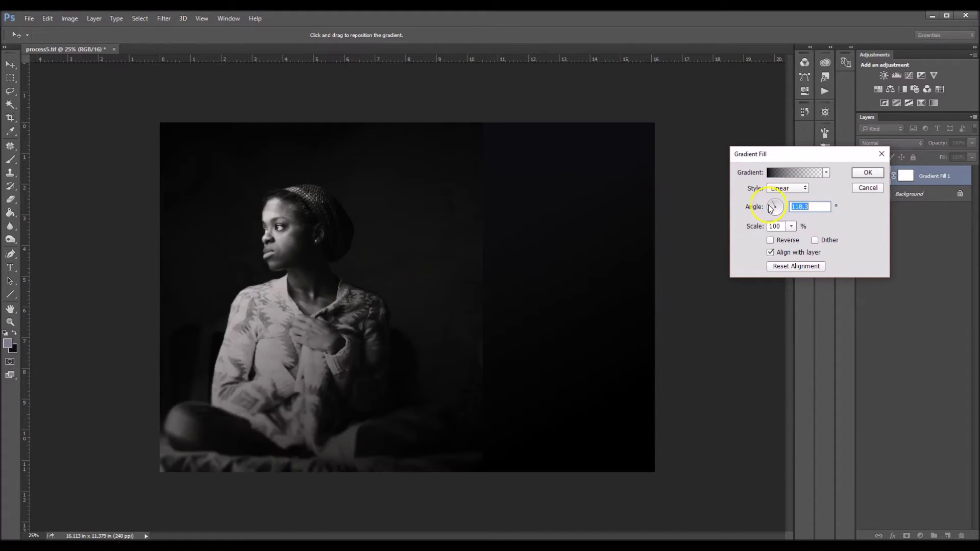
left_click(771, 205)
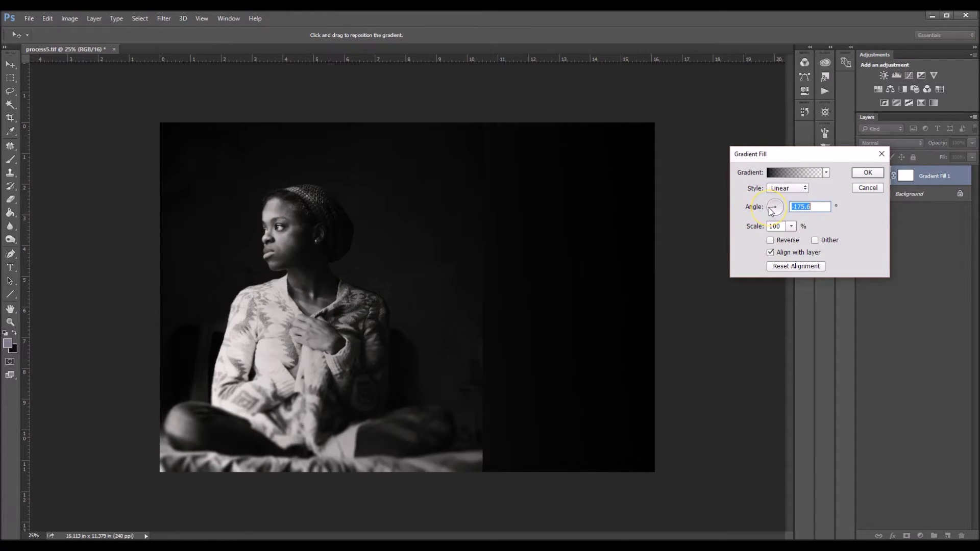
left_click(771, 211)
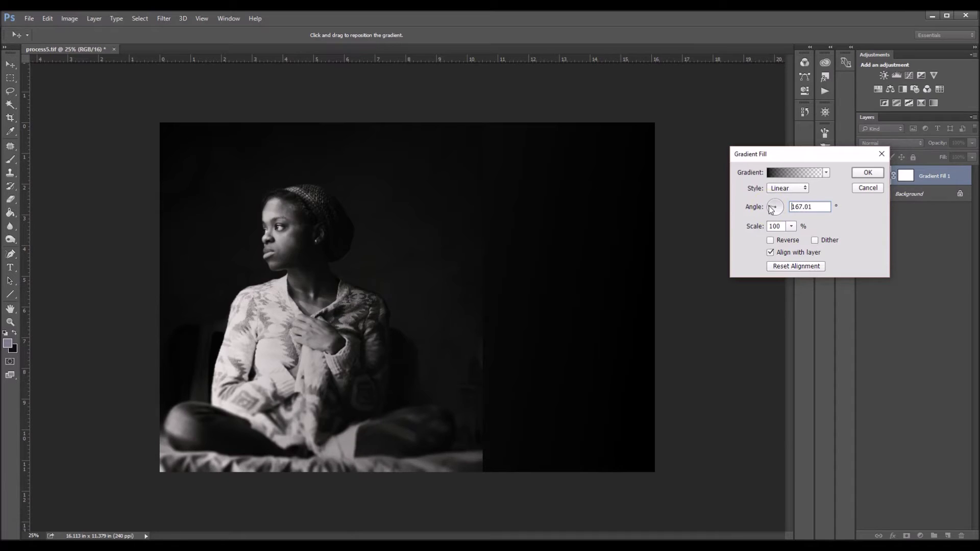
left_click(771, 209)
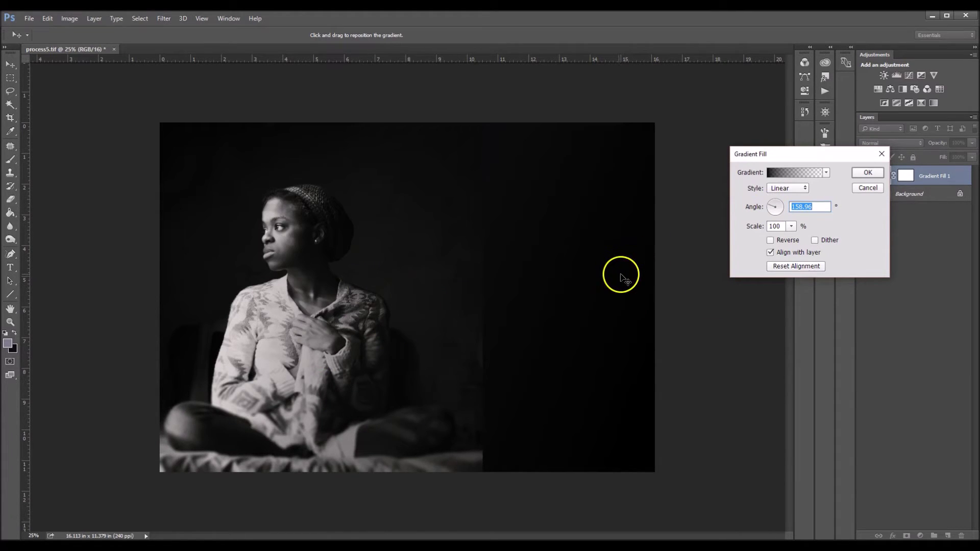
left_click_drag(642, 264, 449, 277)
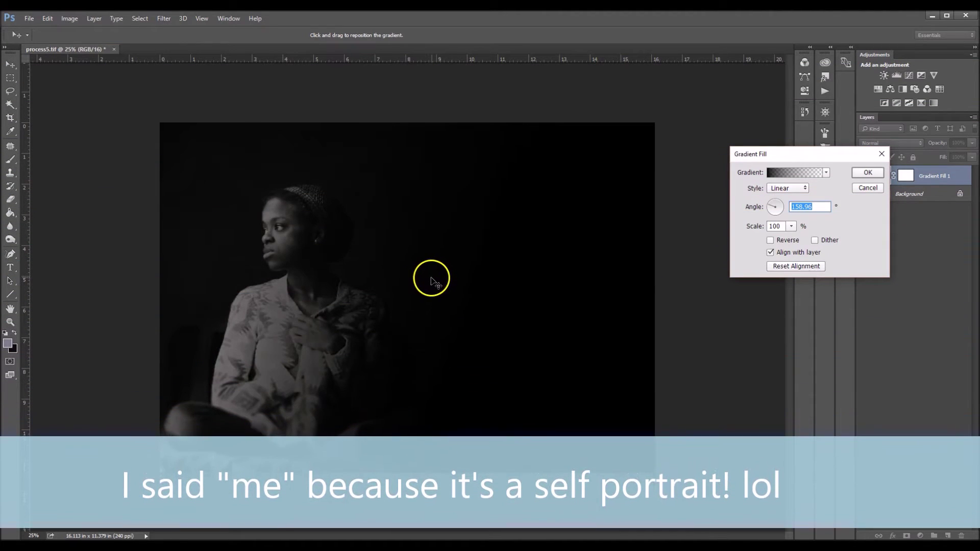
left_click(868, 173)
key("c")
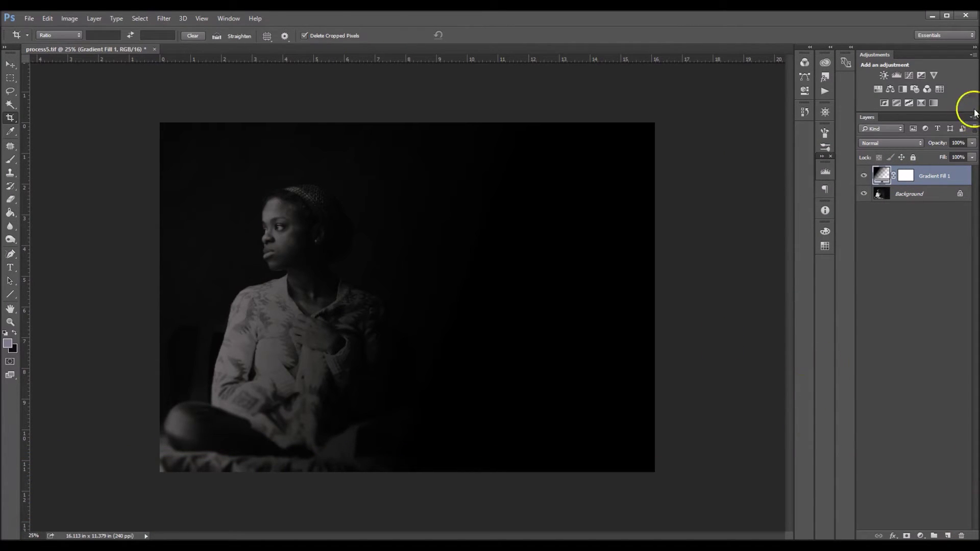
Target the Gradient Fill 1 mask with a black brush at 100% opacity and 1500 px
left_click(906, 177)
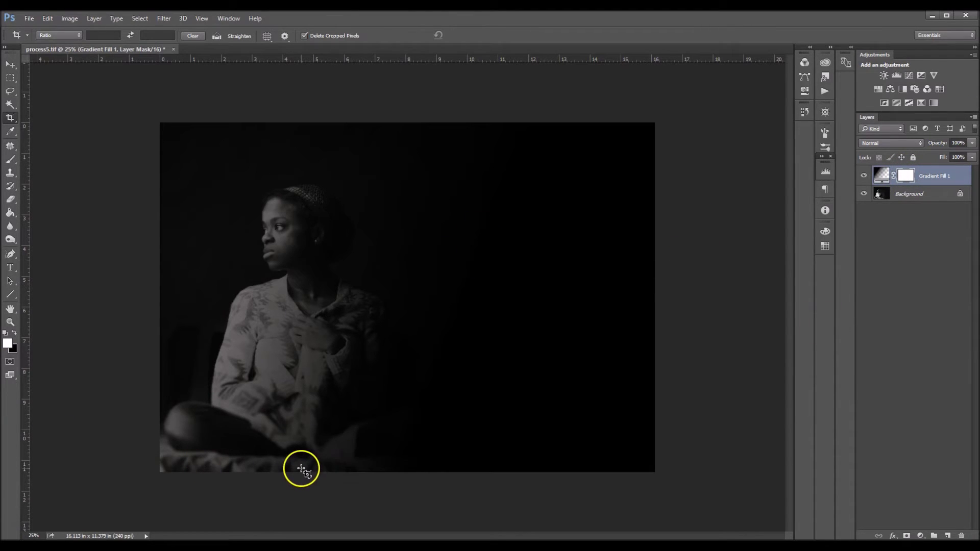
left_click(34, 272)
key("b")
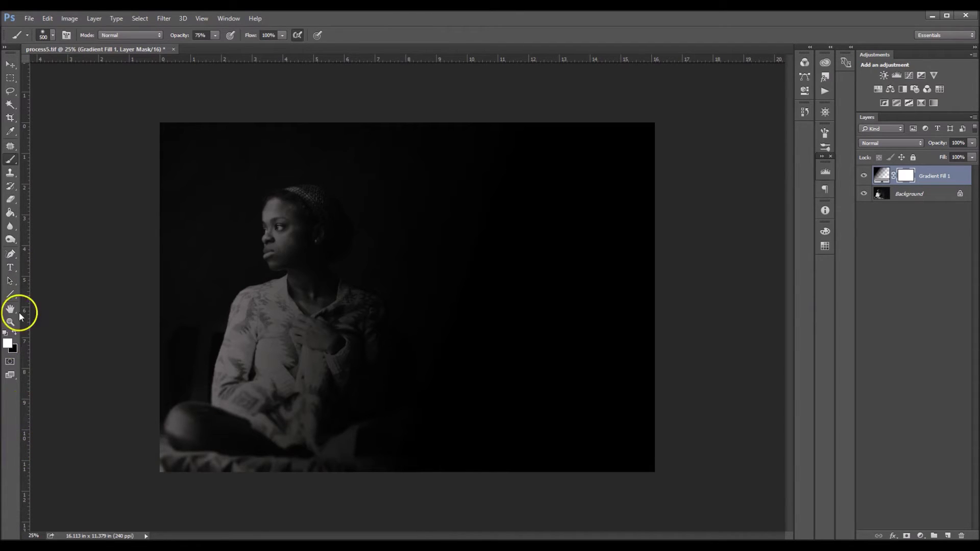
left_click(15, 335)
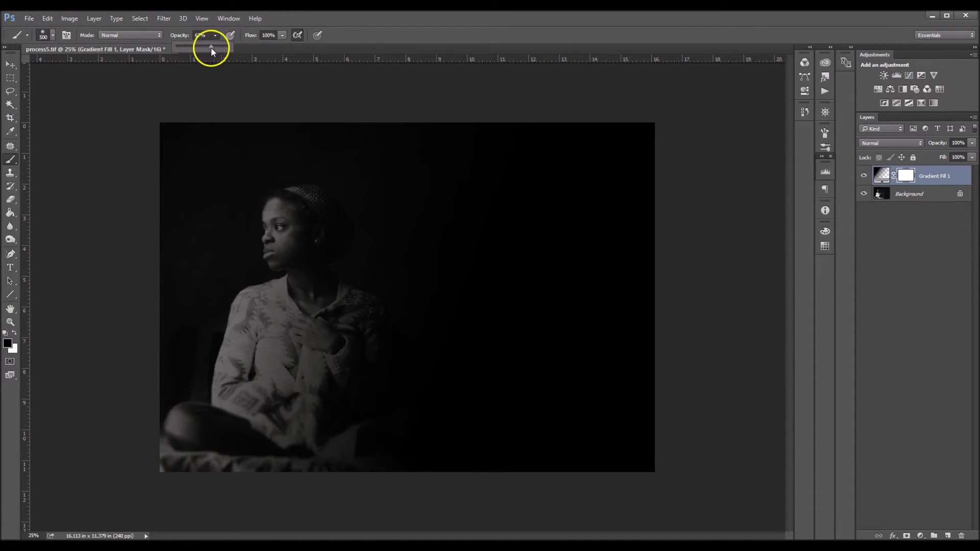
left_click_drag(231, 46, 284, 60)
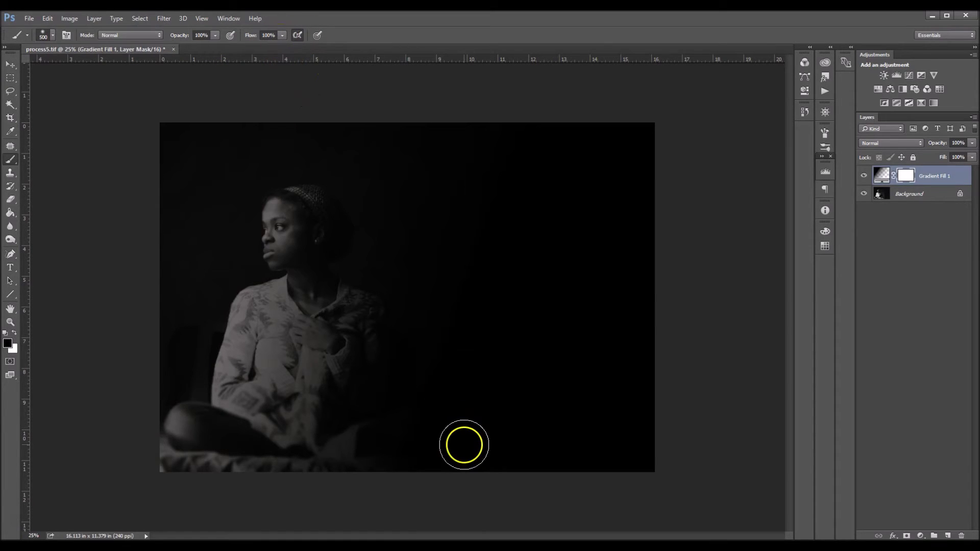
key("bracketright")
key("bracketright")
key("bracketright")
key("bracketright")
key("bracketright")
key("bracketright")
key("bracketright")
key("bracketright")
key("bracketright")
key("bracketright")
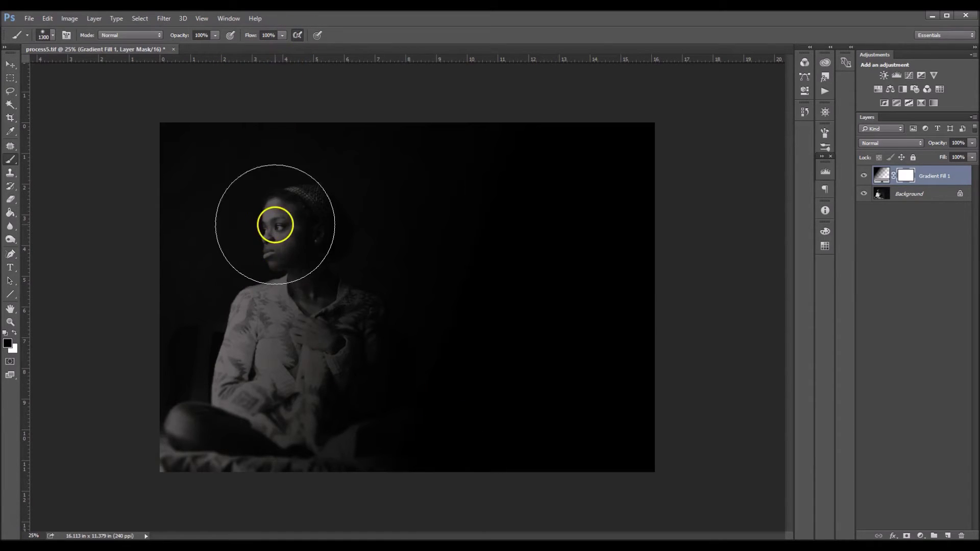
key("bracketright")
key("bracketright")
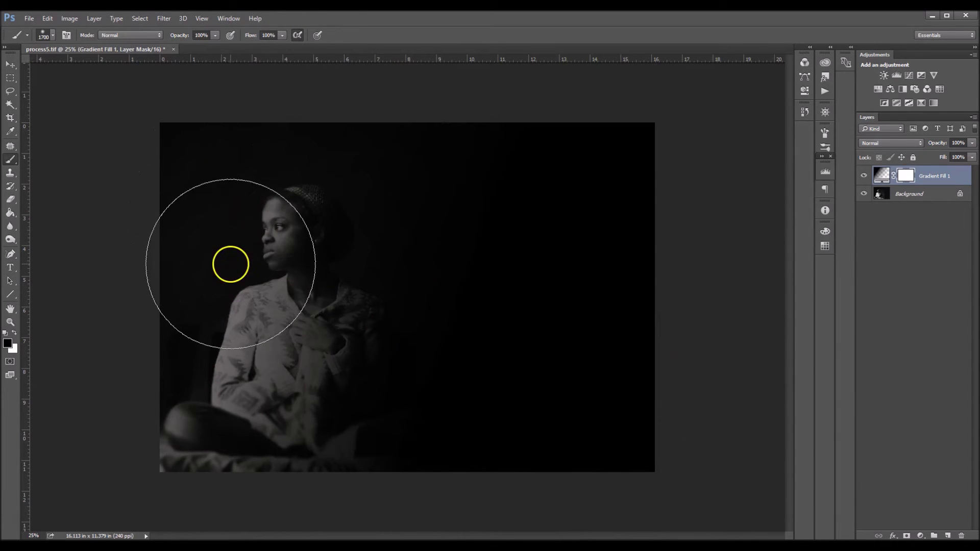
key("bracketleft")
key("bracketleft")
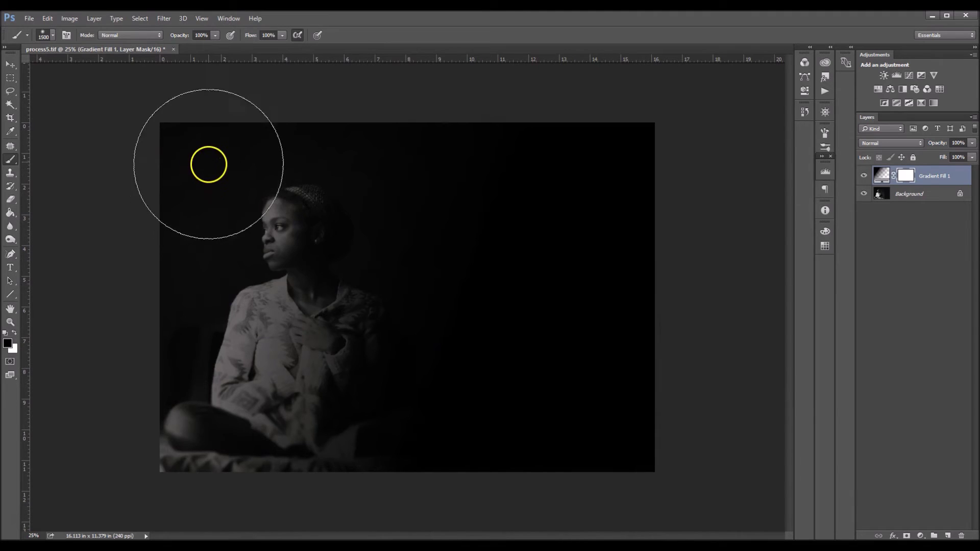
Paint the mask over the left edge, knee and sweater, then set brush opacity to 50%
mouse_move(196, 187)
left_mouse_down()
mouse_move(204, 210)
mouse_move(192, 322)
left_mouse_up()
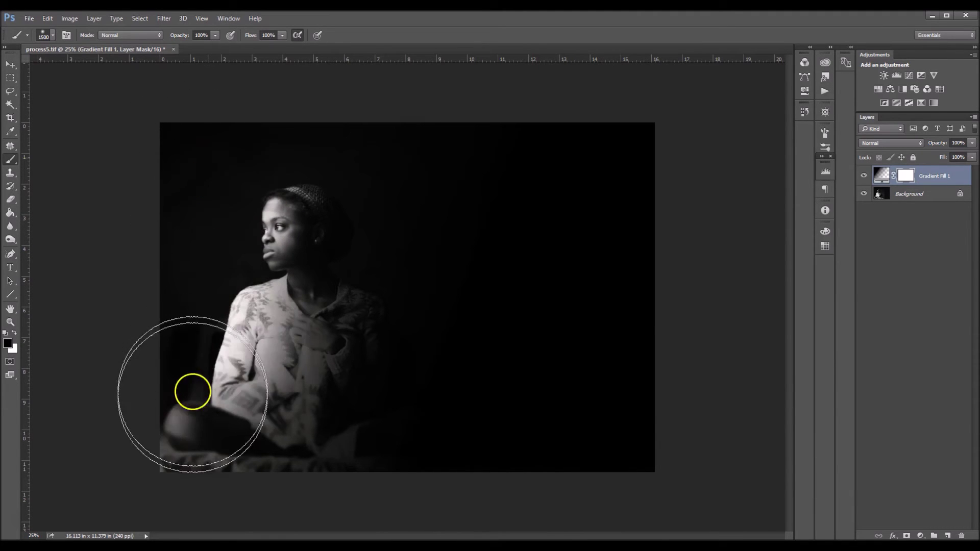
left_click_drag(193, 392, 208, 464)
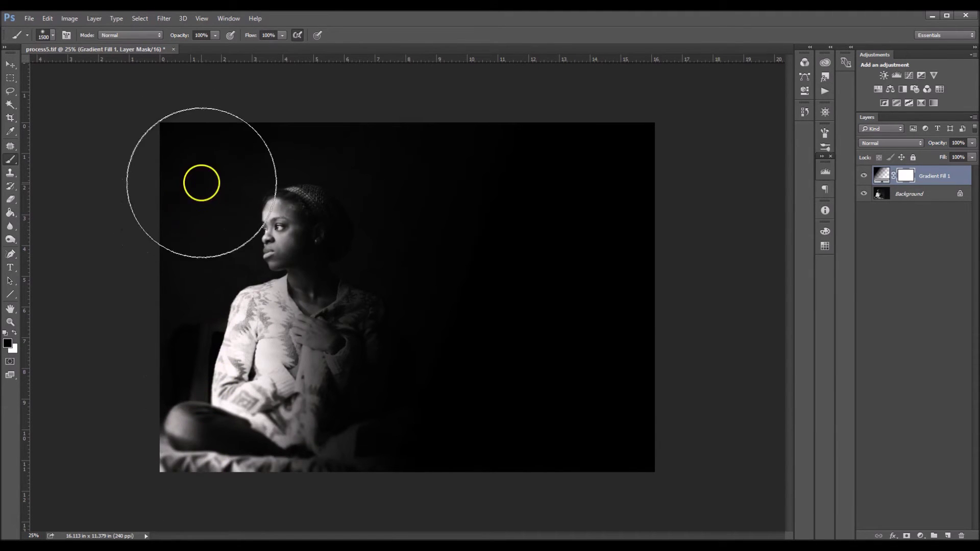
mouse_move(221, 265)
left_mouse_down()
mouse_move(218, 385)
mouse_move(186, 478)
left_mouse_up()
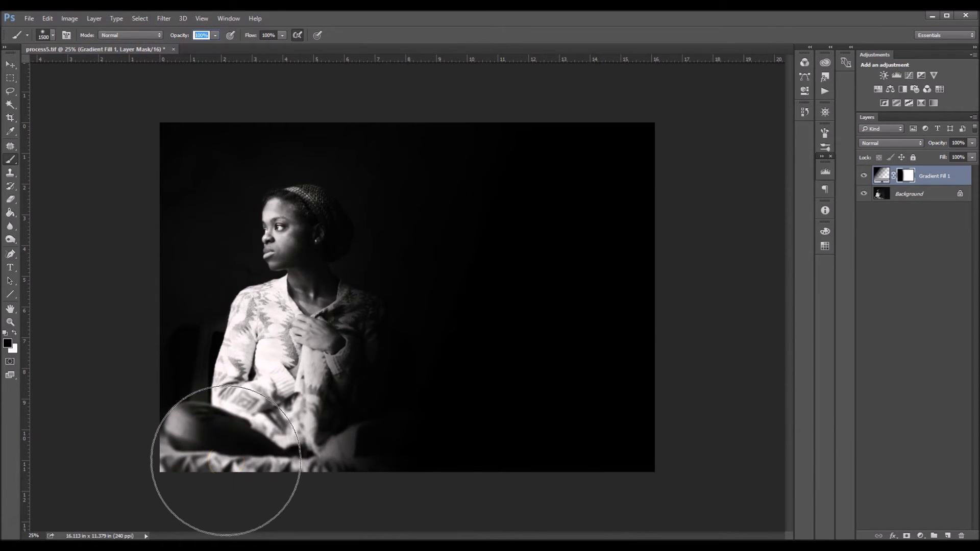
type("5")
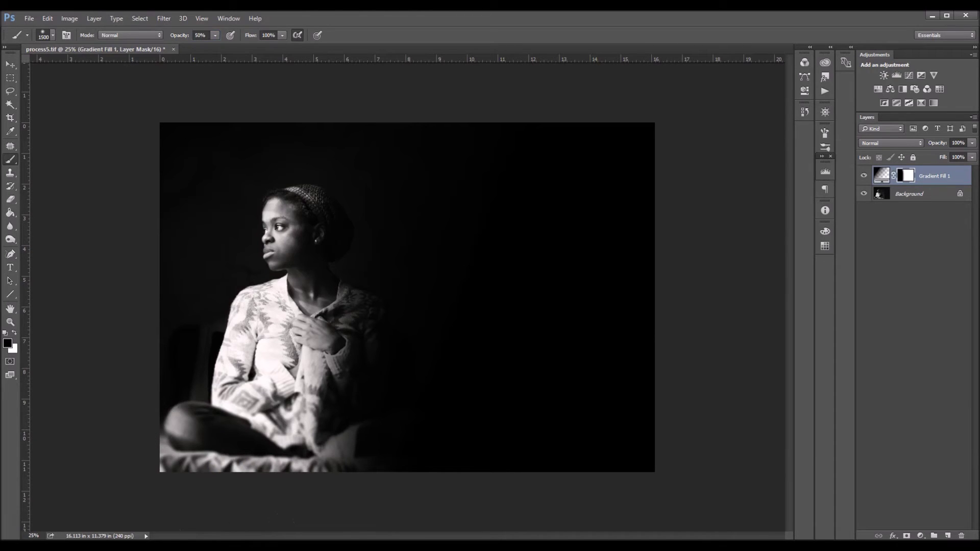
Paint black on the mask over the face, neck, hand, sweater and lap
key("bracketright")
key("bracketright")
key("bracketright")
key("bracketright")
key("bracketright")
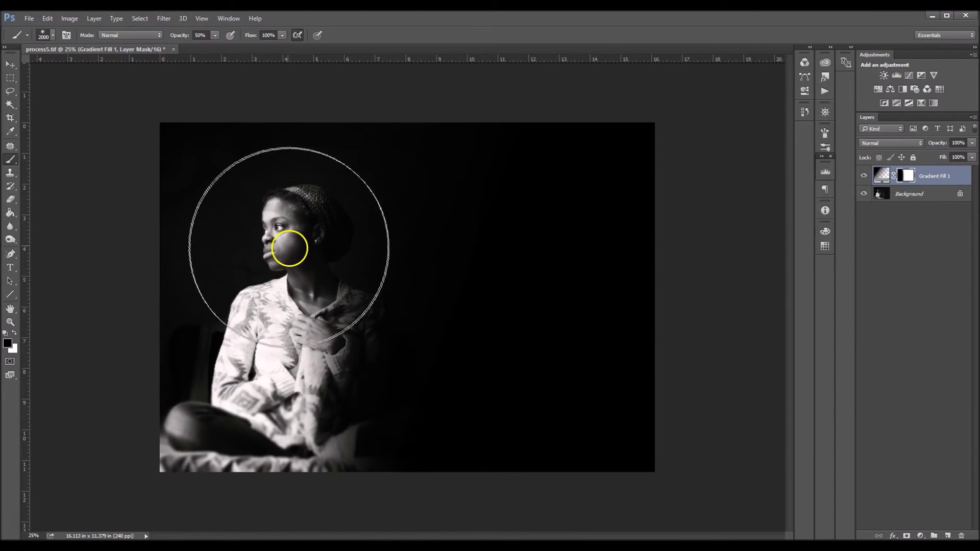
key("bracketleft")
key("bracketleft")
mouse_move(287, 210)
left_mouse_down()
mouse_move(311, 269)
mouse_move(309, 488)
mouse_move(306, 408)
mouse_move(258, 258)
mouse_move(280, 281)
mouse_move(306, 271)
mouse_move(337, 389)
mouse_move(330, 476)
mouse_move(249, 215)
mouse_move(258, 211)
mouse_move(296, 345)
mouse_move(291, 466)
mouse_move(396, 409)
mouse_move(324, 290)
left_mouse_up()
key("bracketleft")
key("bracketleft")
key("bracketleft")
key("bracketleft")
key("bracketright")
key("bracketright")
key("bracketright")
key("bracketright")
key("bracketright")
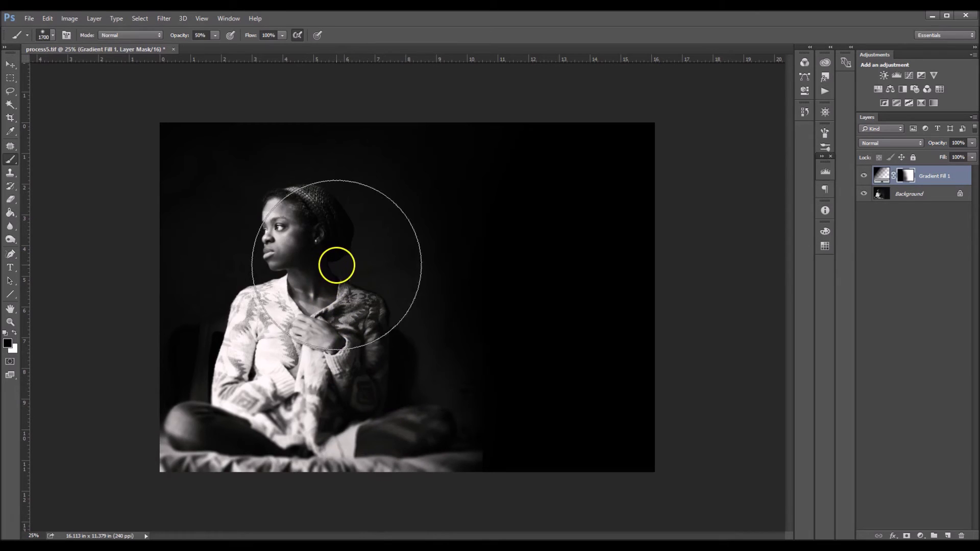
mouse_move(359, 285)
left_mouse_down()
mouse_move(321, 280)
mouse_move(336, 309)
mouse_move(339, 356)
mouse_move(319, 428)
mouse_move(327, 427)
mouse_move(337, 253)
mouse_move(280, 195)
mouse_move(313, 267)
mouse_move(304, 347)
mouse_move(311, 473)
mouse_move(357, 216)
mouse_move(366, 361)
left_mouse_up()
Switch to white and paint the cloth at the lap's lower right dark again
key("bracketleft")
key("bracketleft")
key("bracketleft")
key("bracketleft")
key("bracketleft")
key("bracketleft")
key("bracketleft")
key("bracketleft")
key("bracketleft")
key("bracketleft")
key("bracketleft")
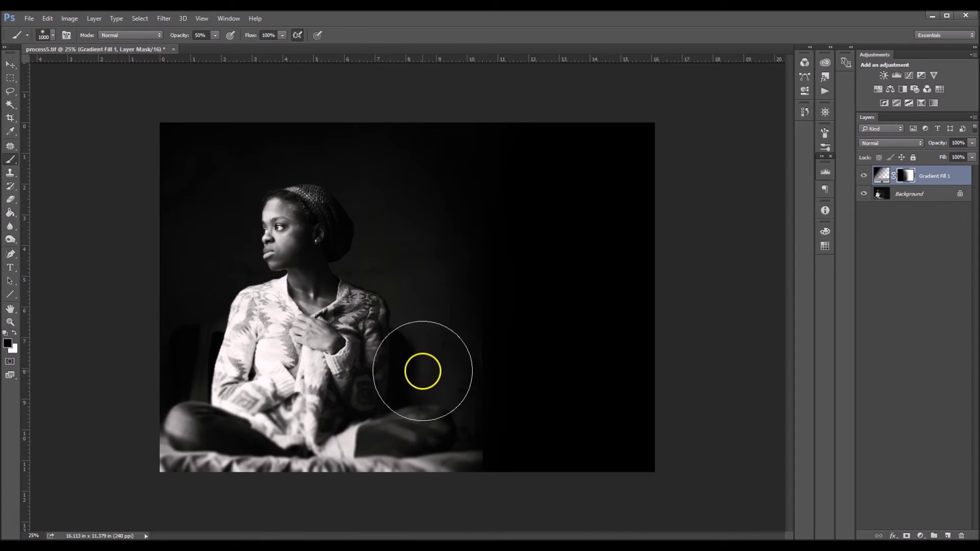
key("x")
left_click_drag(473, 491, 472, 449)
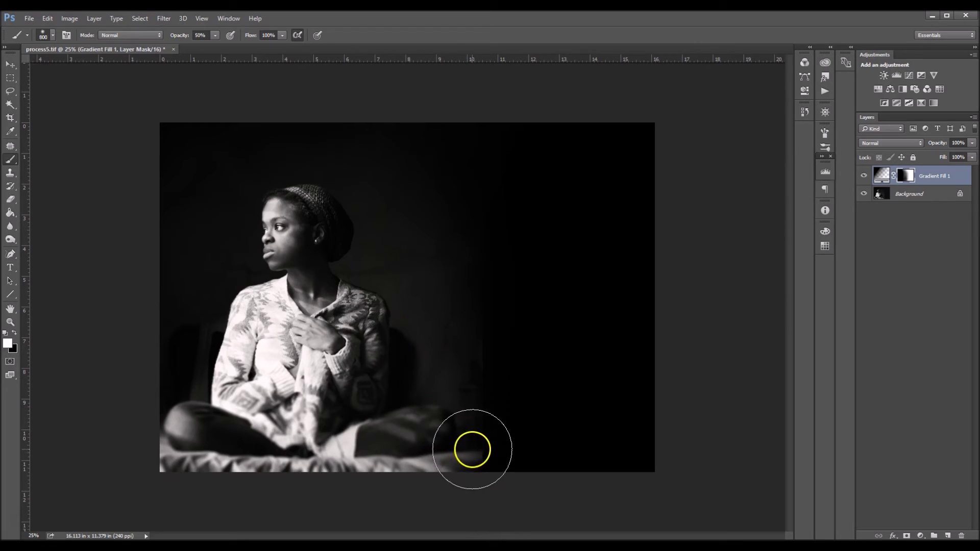
key("ctrl+plus")
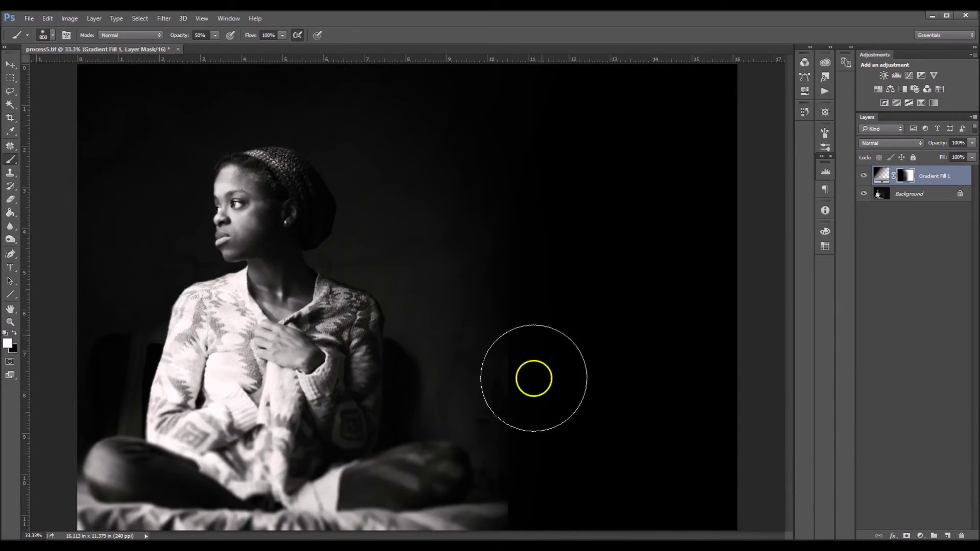
Resize the brush down to 200 and back up to 1000, then darken the area behind the head
key("bracketleft")
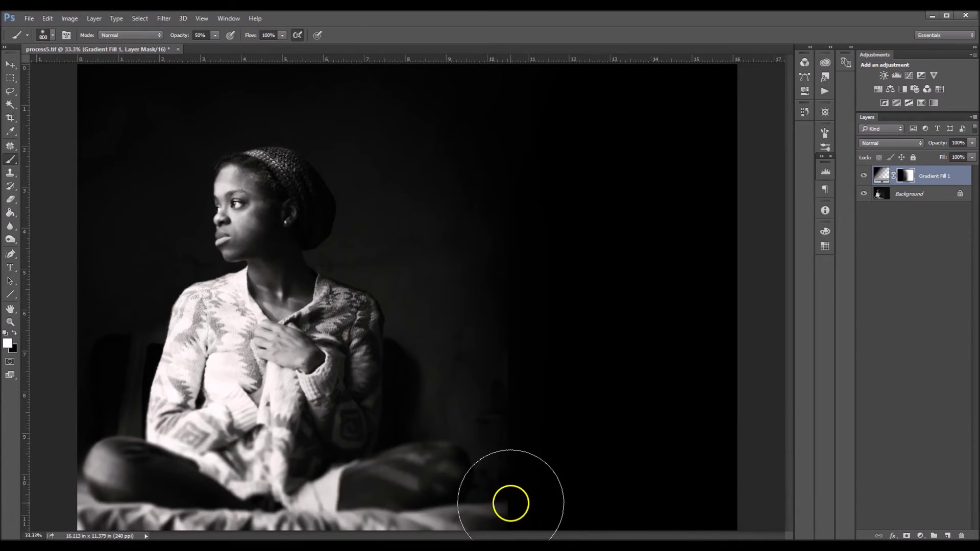
key("bracketleft")
key("bracketleft")
key("bracketleft")
key("bracketleft")
key("bracketleft")
key("bracketleft")
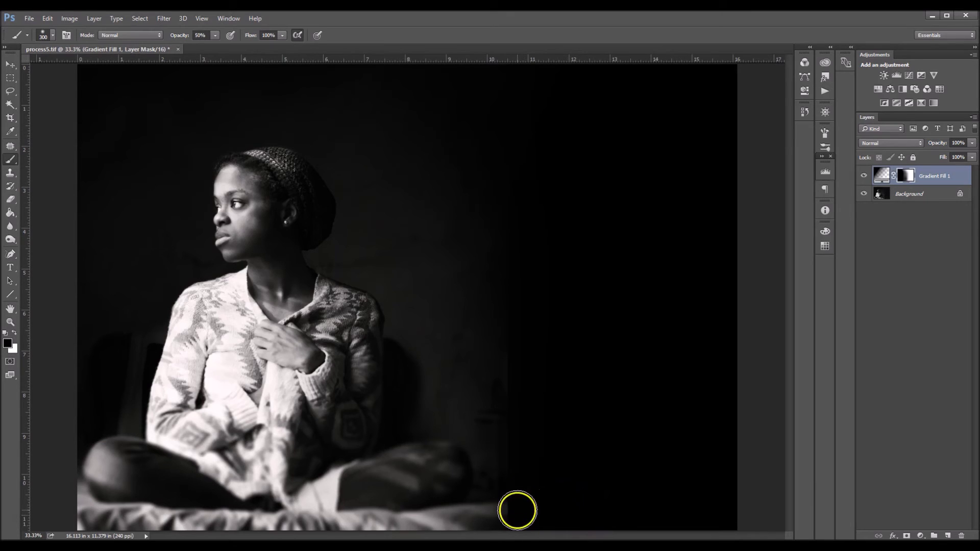
key("bracketright")
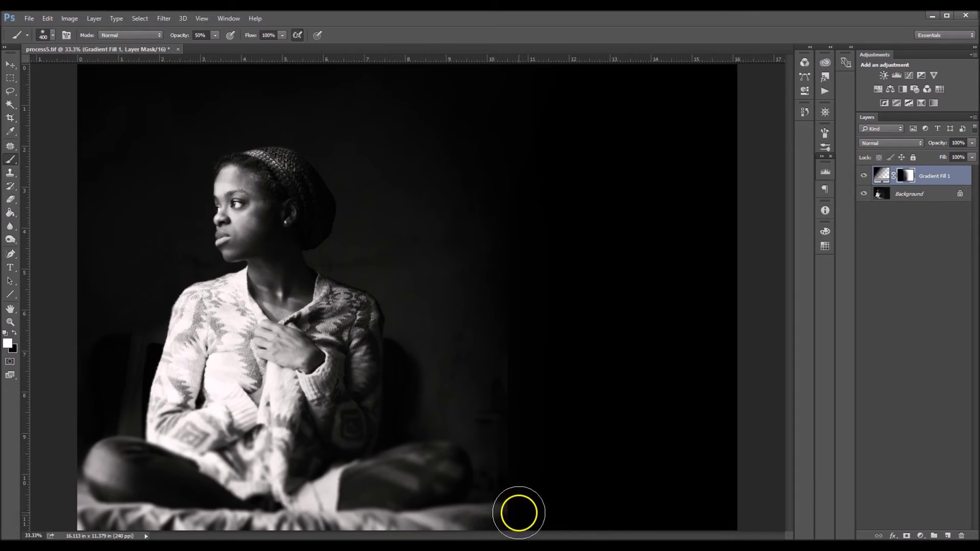
key("ctrl+minus")
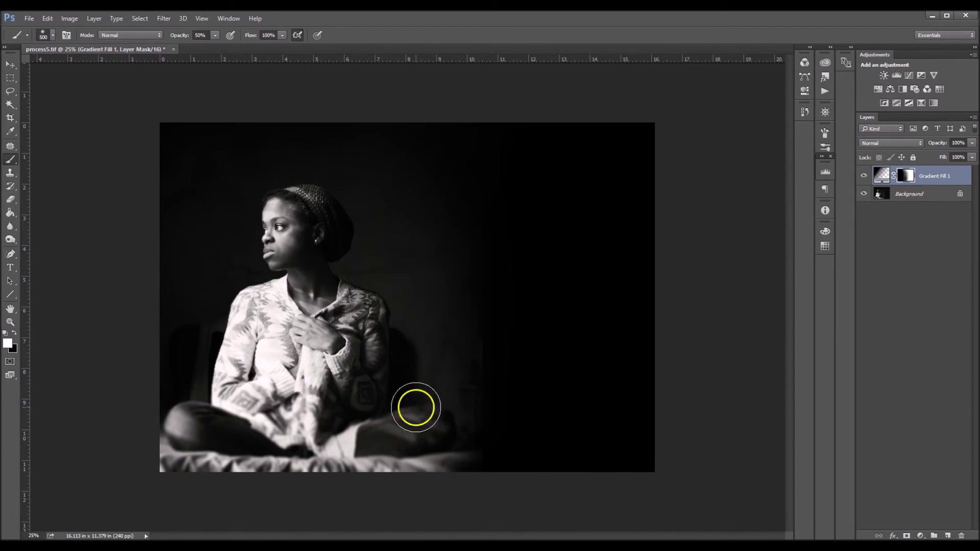
key("bracketright")
key("bracketright")
key("bracketright")
key("bracketright")
key("bracketright")
left_click_drag(324, 212, 363, 255)
key("x")
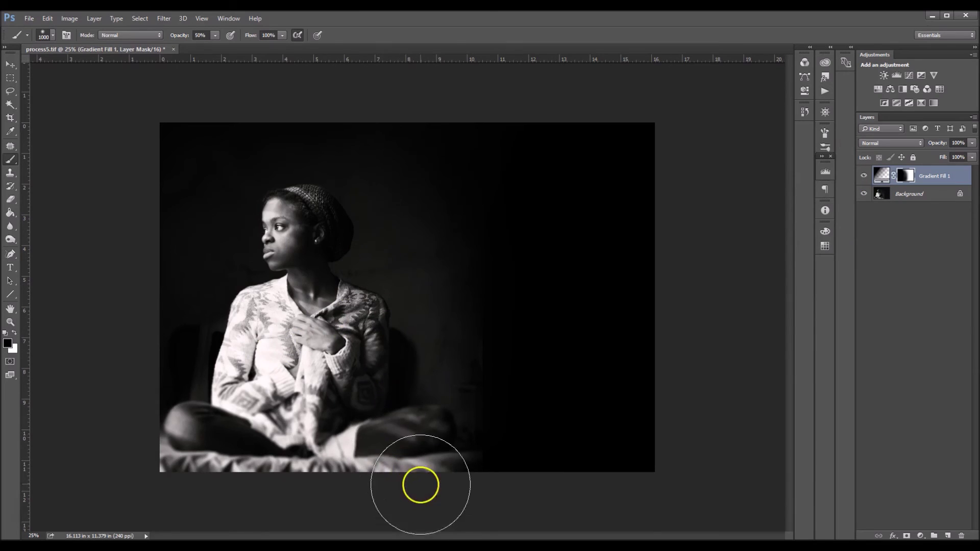
Toggle Gradient Fill 1 off and on twice to compare the portrait with and without it
key("bracketleft")
key("bracketleft")
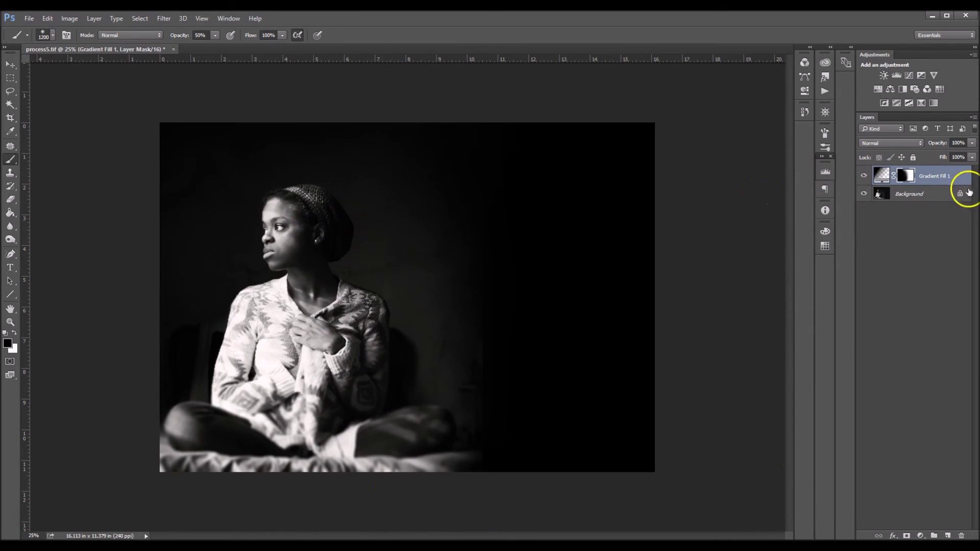
left_click(864, 175)
left_click(864, 176)
key("bracketright")
key("bracketright")
key("bracketright")
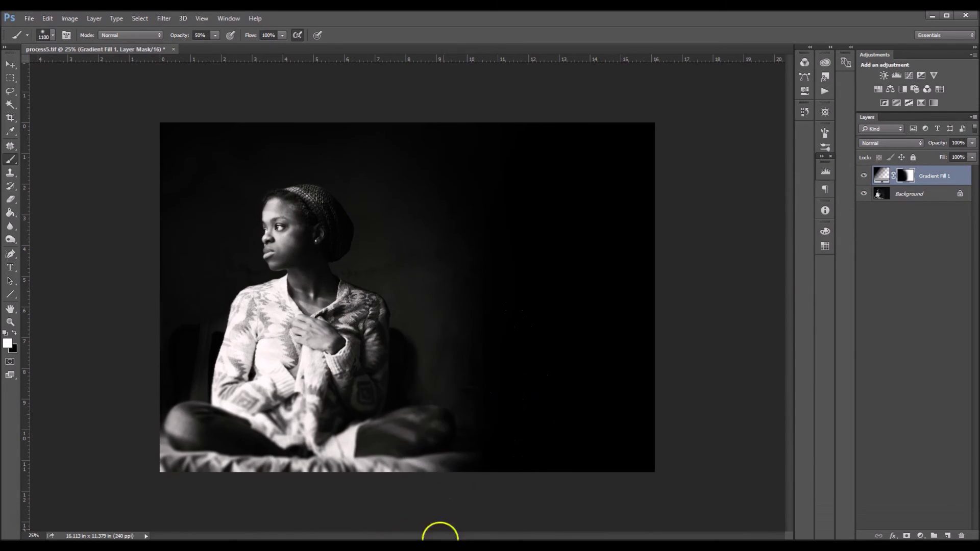
left_click(863, 176)
left_click(863, 175)
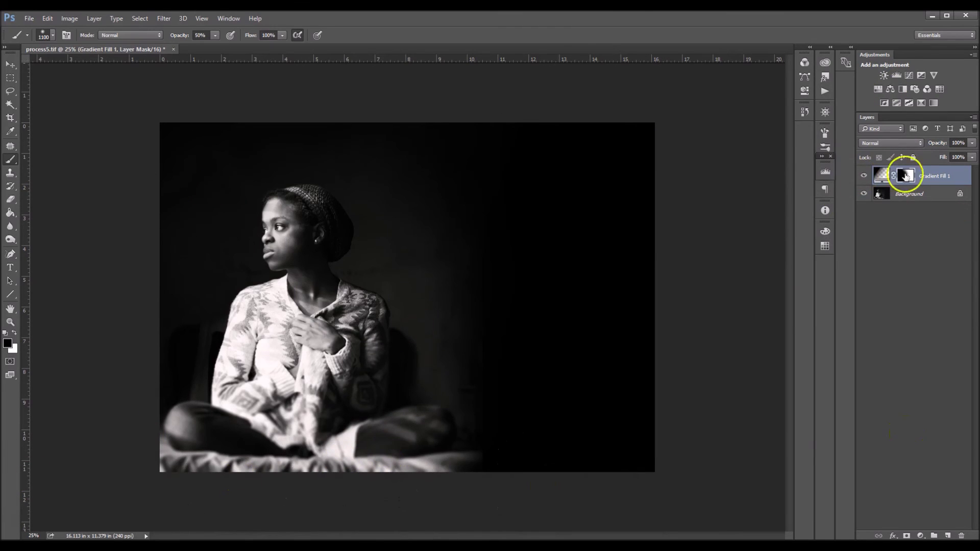
Set a black brush at size 600 and 6% opacity while checking the fill on and off
key("bracketleft")
key("bracketleft")
key("bracketleft")
key("bracketleft")
key("bracketleft")
key("2")
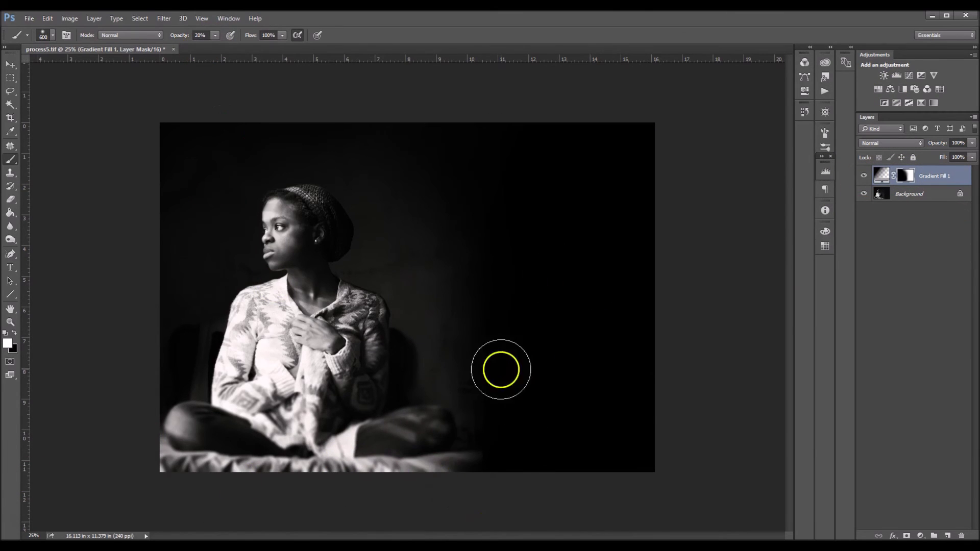
left_click(864, 175)
left_click(864, 176)
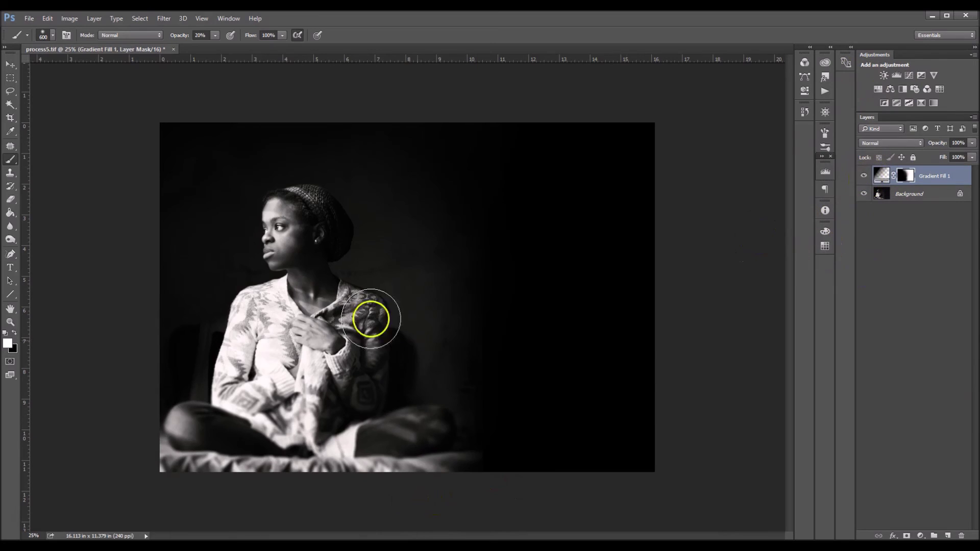
key("x")
key("0")
key("6")
left_click(864, 176)
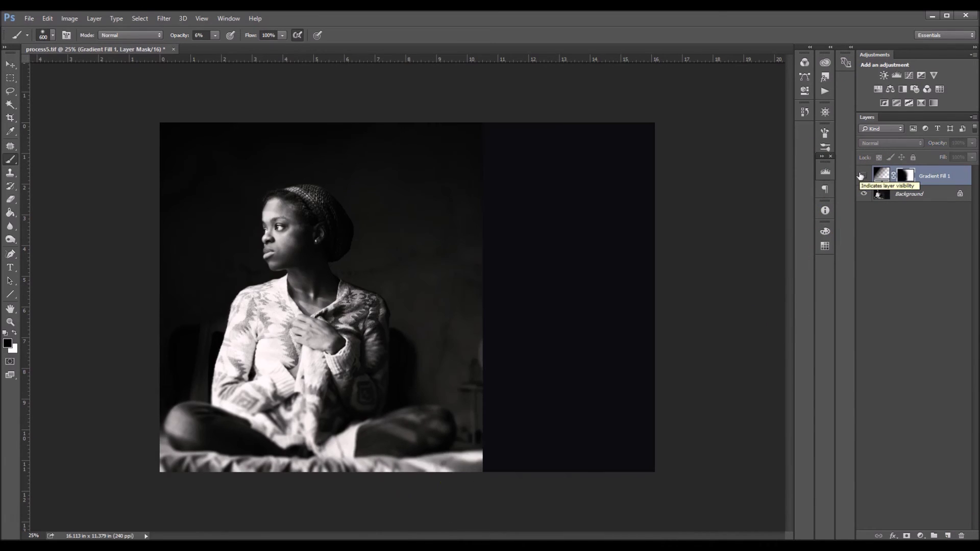
left_click(864, 175)
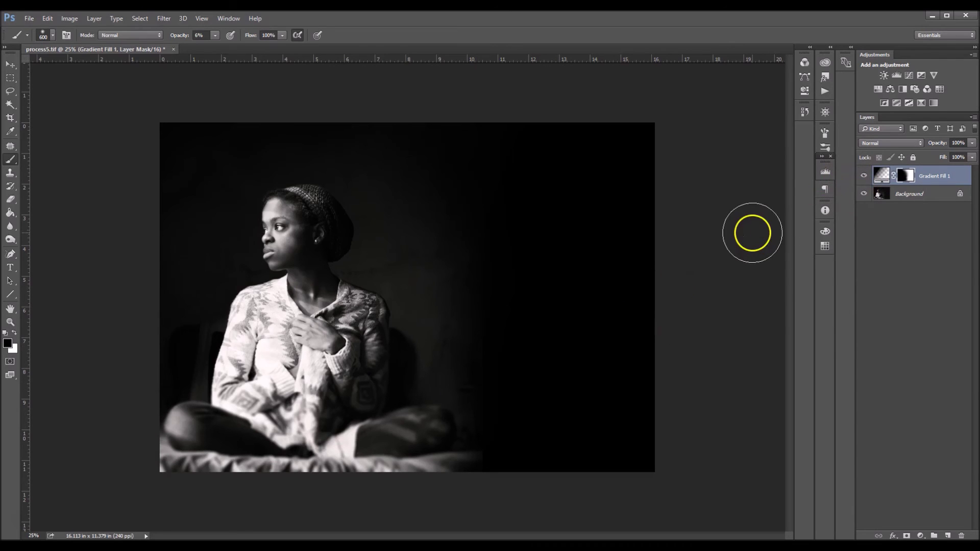
mouse_move(563, 546)
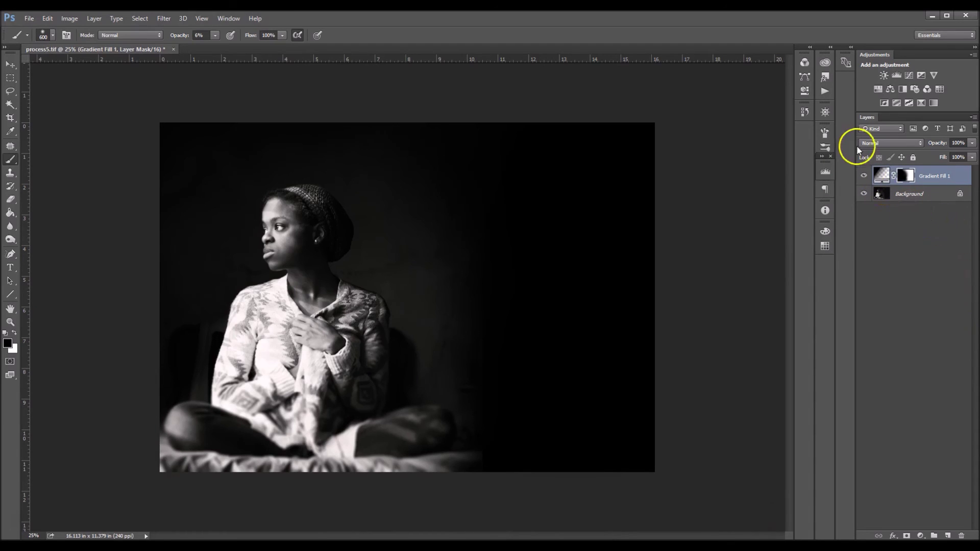
Apply Flatten Image from the Background layer's menu, merging Gradient Fill 1 into the photo
right_click(889, 197)
key("x")
right_click(894, 483)
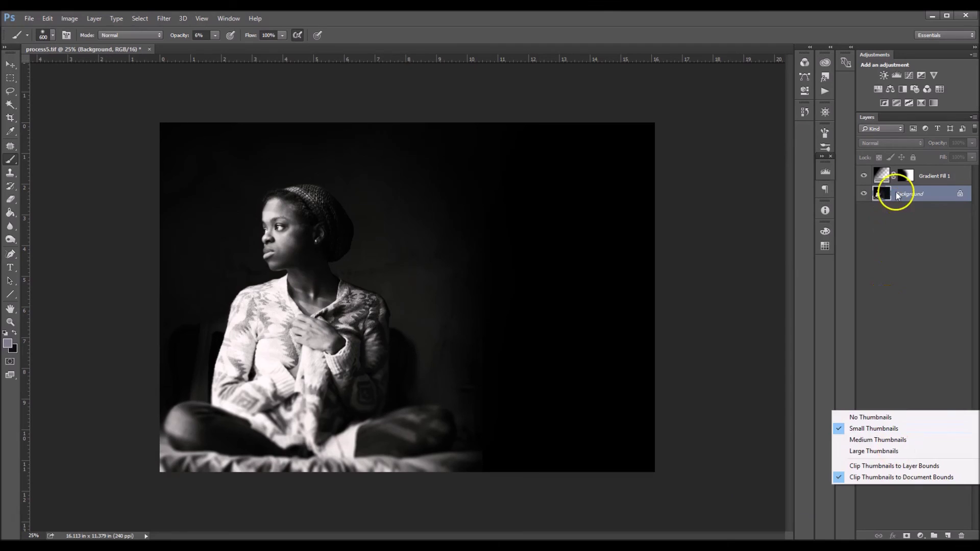
right_click(897, 193)
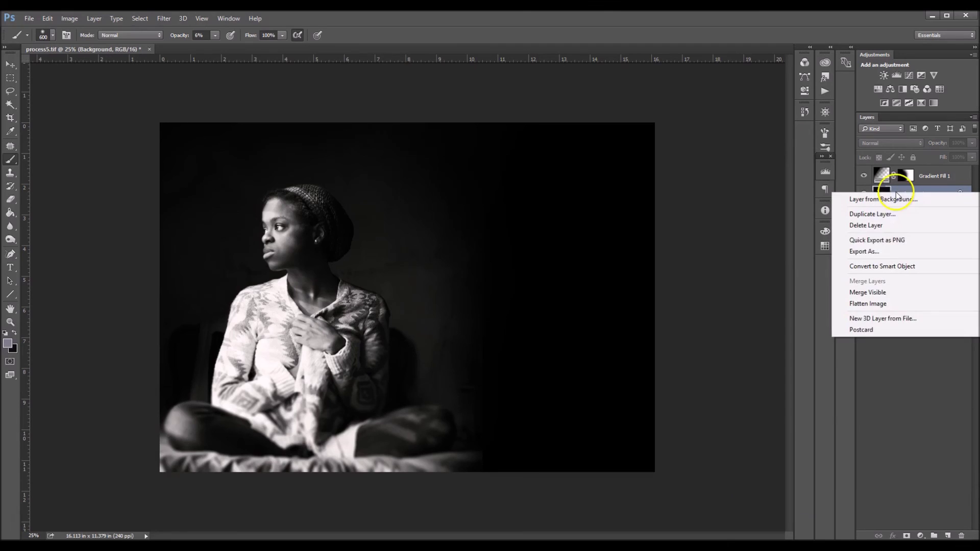
left_click(890, 305)
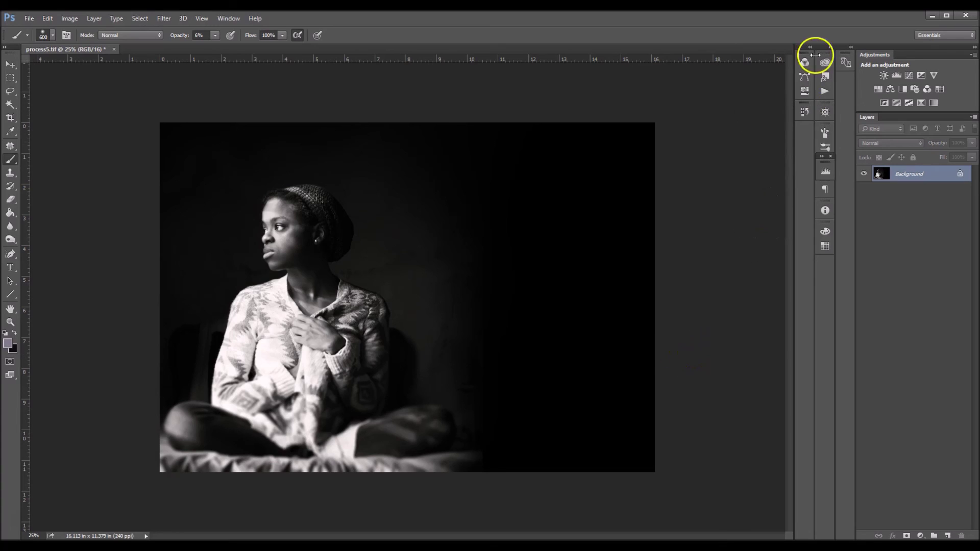
Show the History panel scrolled to the top, listing the snapshots, Crop and Flatten Image steps
left_click(807, 112)
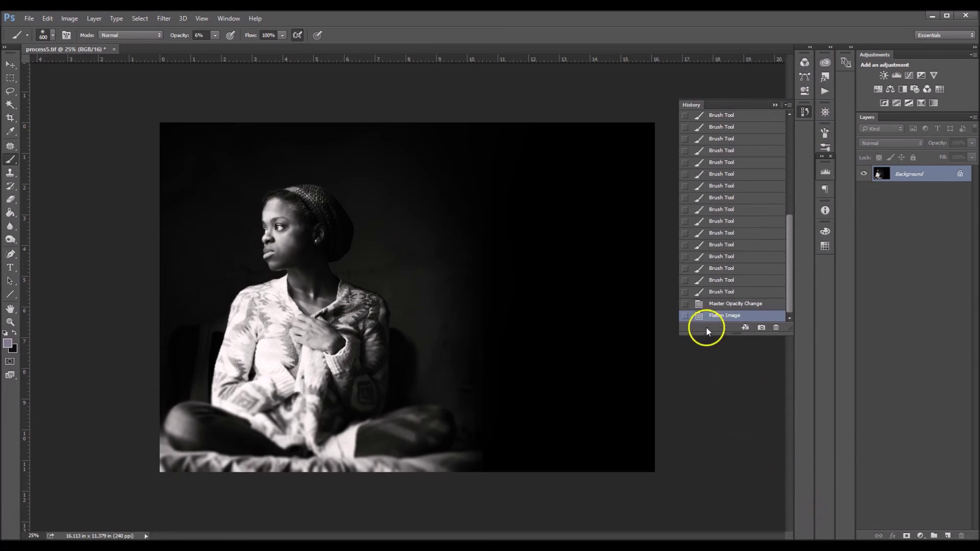
left_click_drag(784, 305, 803, 229)
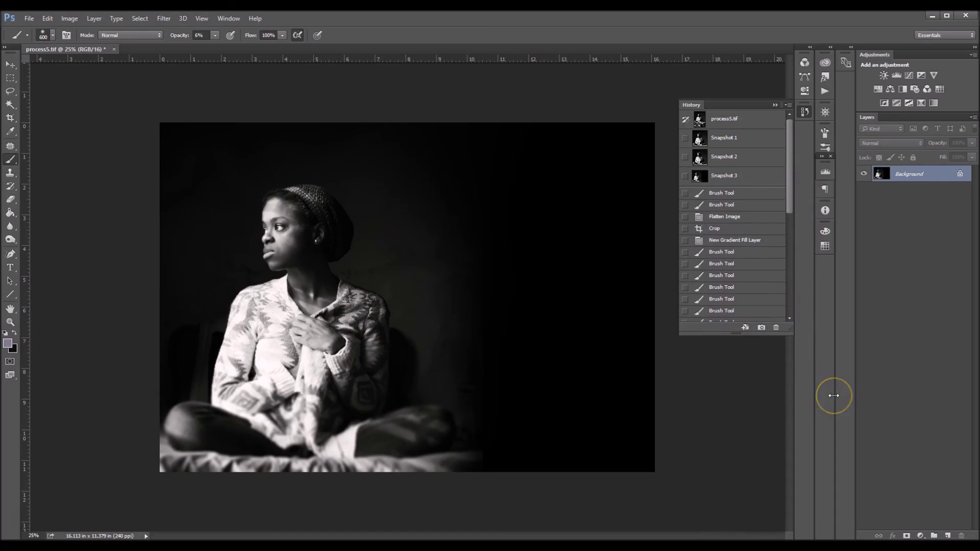